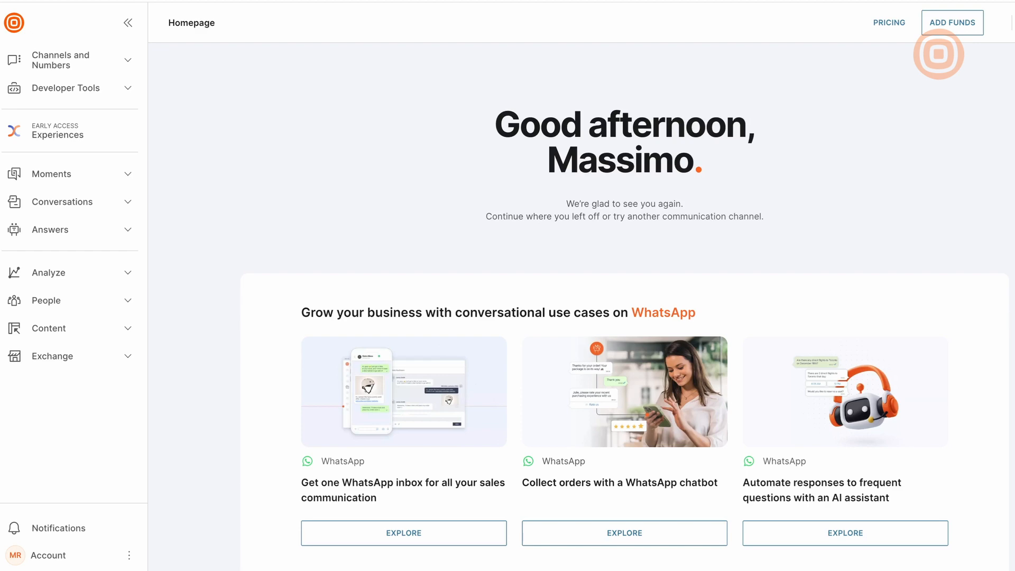
Go to Account settings from the account menu to show the Users list.
{"action": "left_click", "coordinate": [77, 558]}
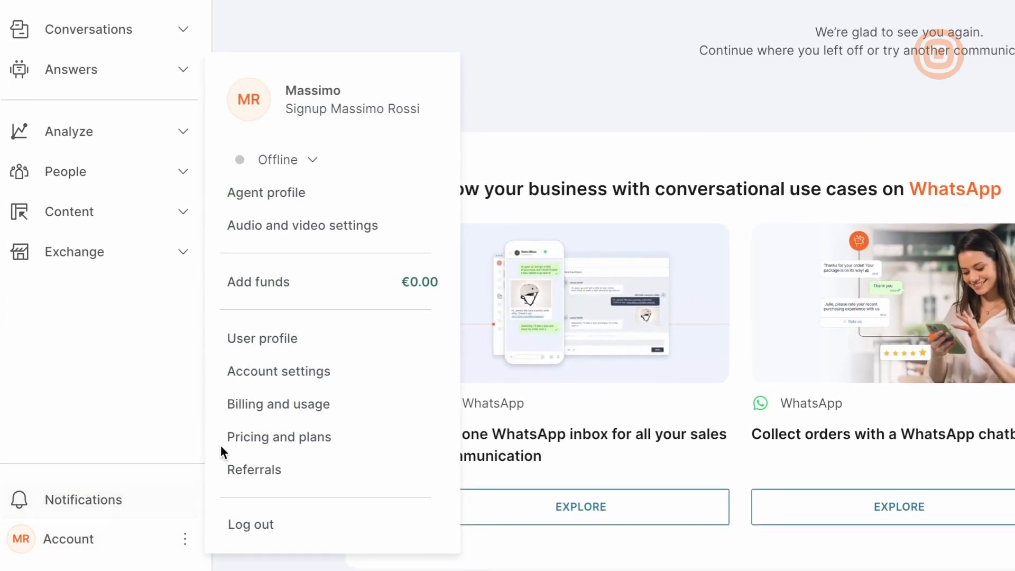
{"action": "left_click", "coordinate": [269, 394]}
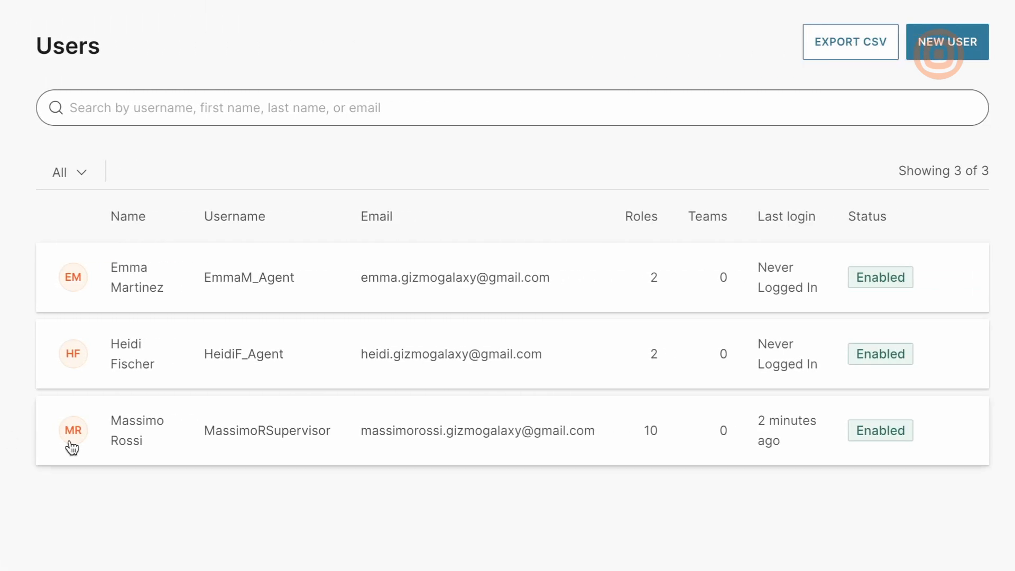
Review your own user's details, then show its assigned roles on the Roles tab.
{"action": "left_click", "coordinate": [132, 436]}
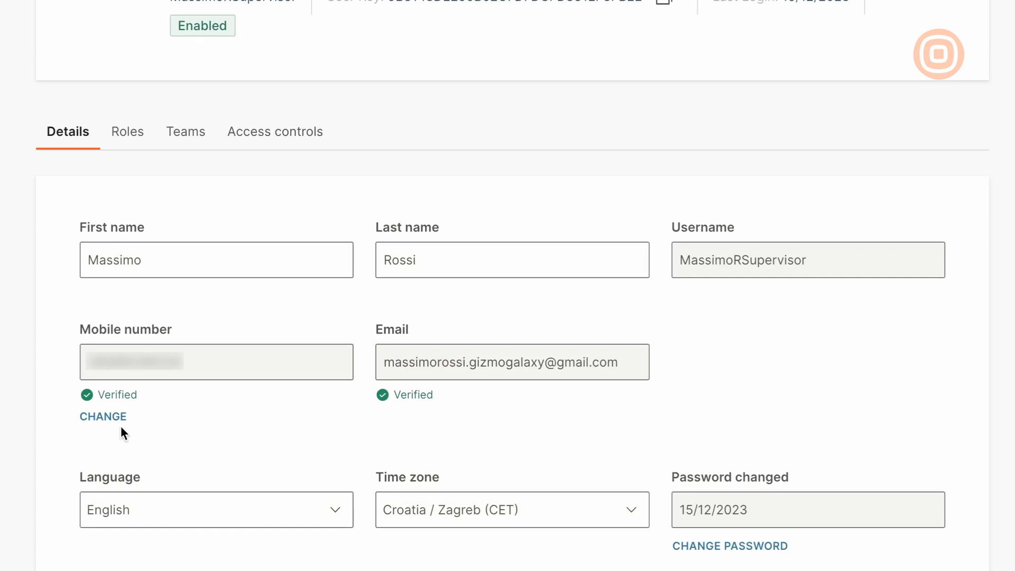
{"action": "scroll", "coordinate": [18, 400], "scroll_direction": "down", "scroll_amount": 5}
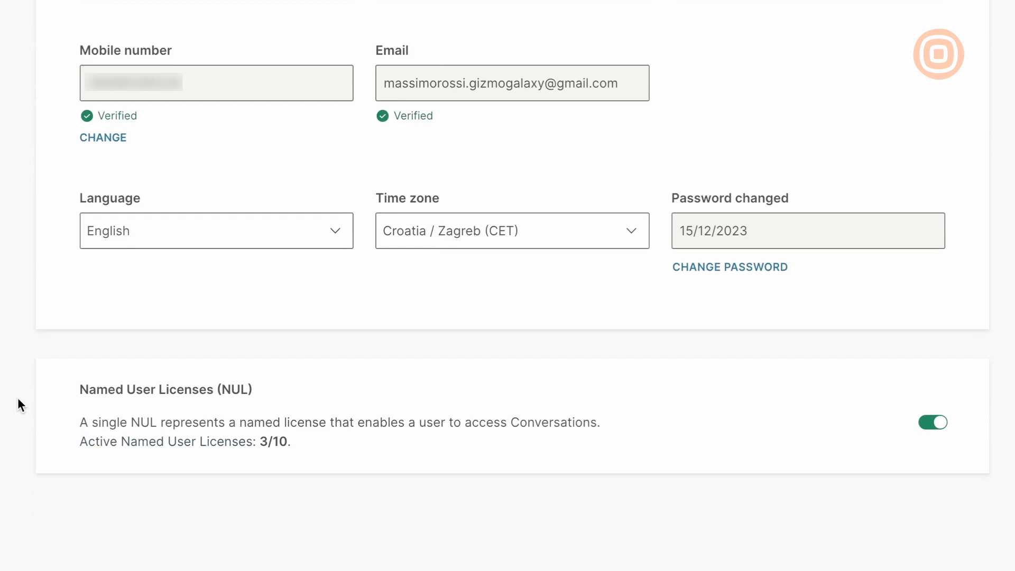
{"action": "scroll", "coordinate": [18, 399], "scroll_direction": "up", "scroll_amount": 5}
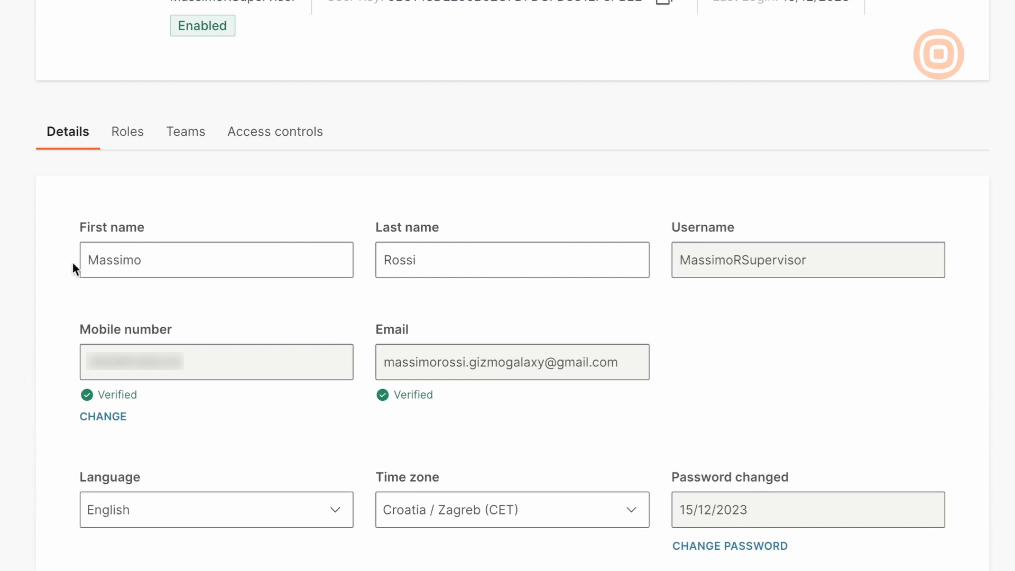
{"action": "left_click", "coordinate": [130, 141]}
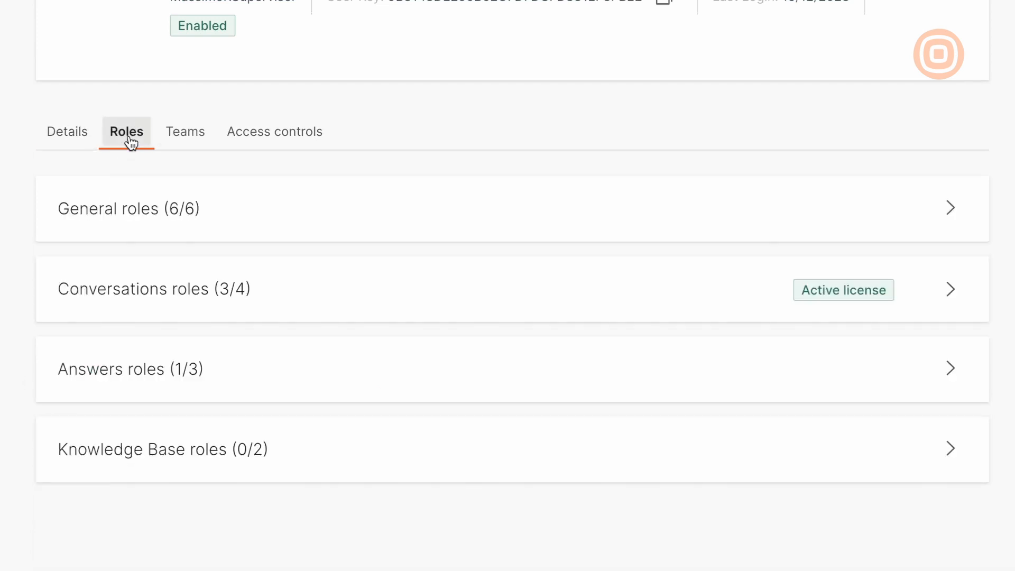
{"action": "left_click", "coordinate": [309, 202]}
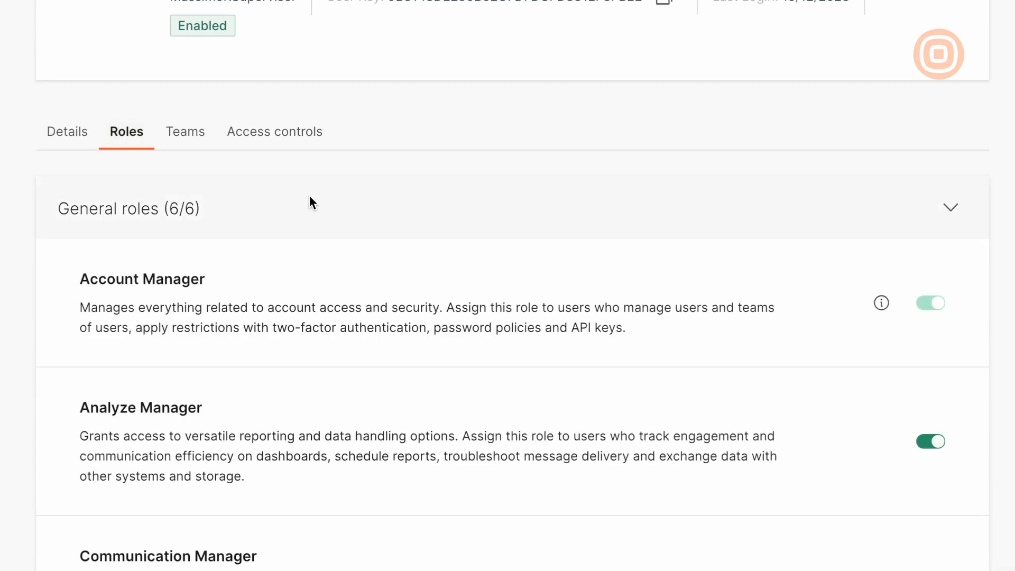
{"action": "scroll", "coordinate": [866, 200], "scroll_direction": "down", "scroll_amount": 4}
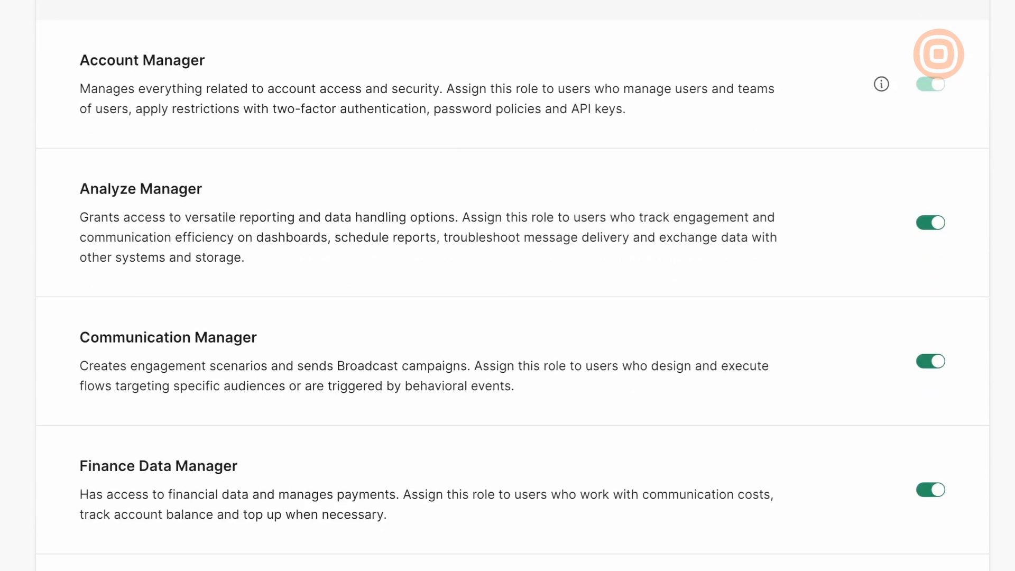
{"action": "scroll", "coordinate": [939, 54], "scroll_direction": "down", "scroll_amount": 2}
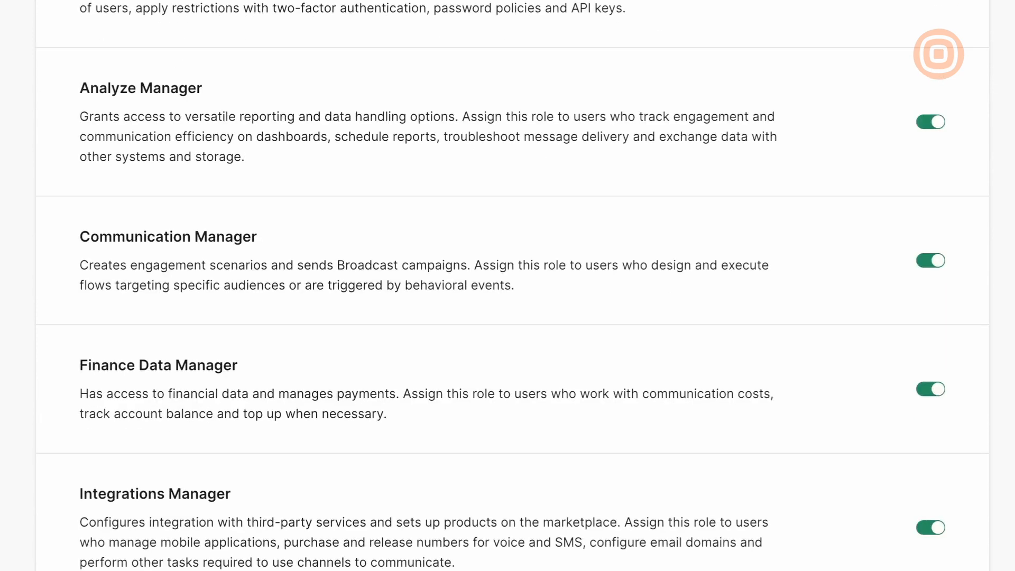
{"action": "scroll", "coordinate": [939, 54], "scroll_direction": "down", "scroll_amount": 3}
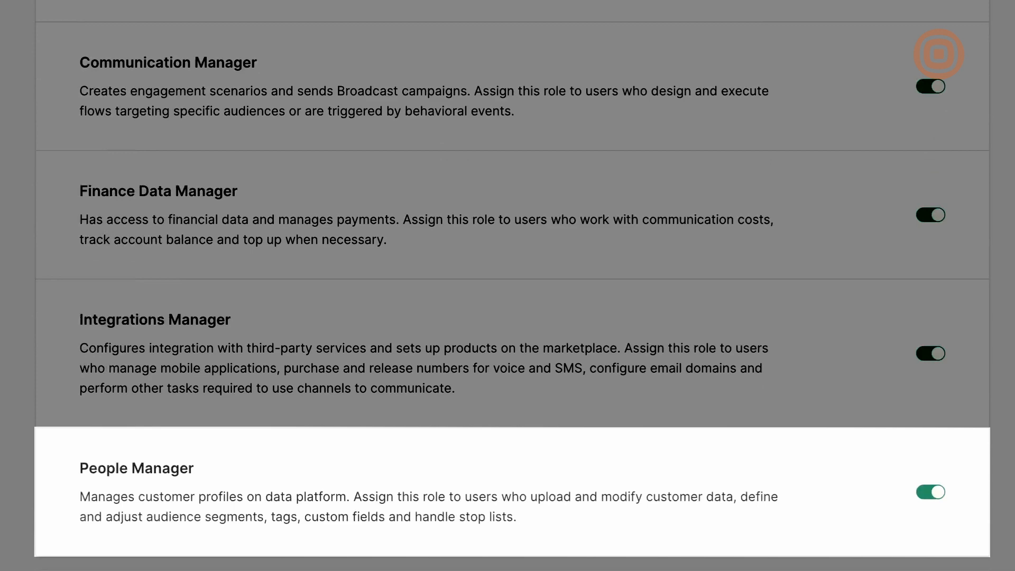
{"action": "scroll", "coordinate": [512, 286], "scroll_direction": "down", "scroll_amount": 3}
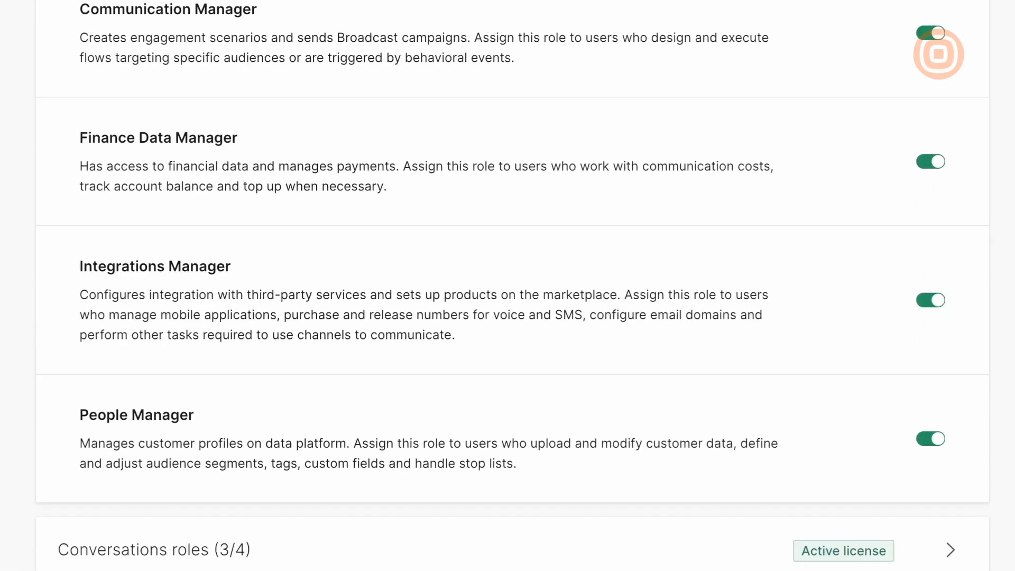
{"action": "scroll", "coordinate": [512, 286], "scroll_direction": "up", "scroll_amount": 10}
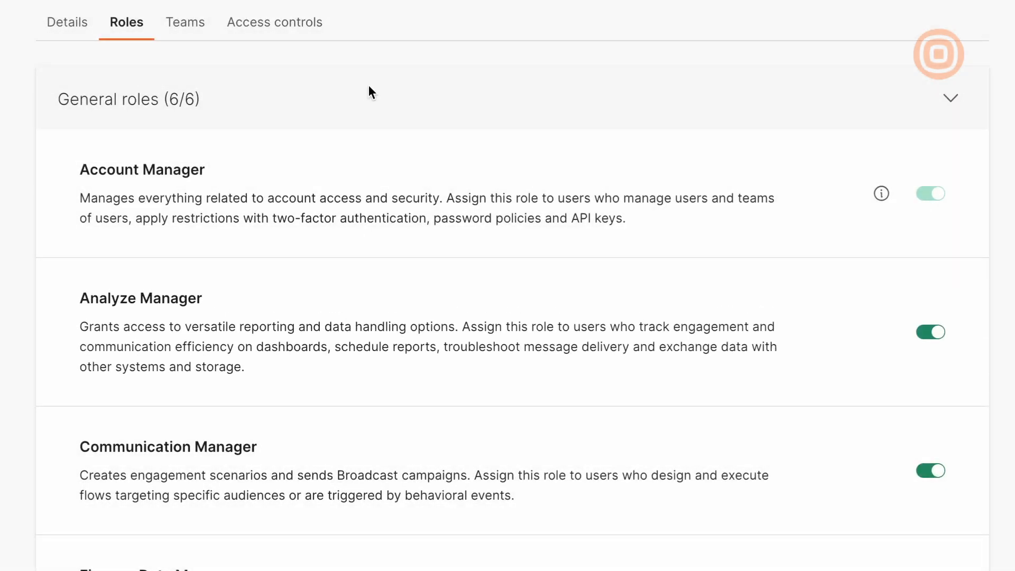
{"action": "left_click", "coordinate": [369, 89]}
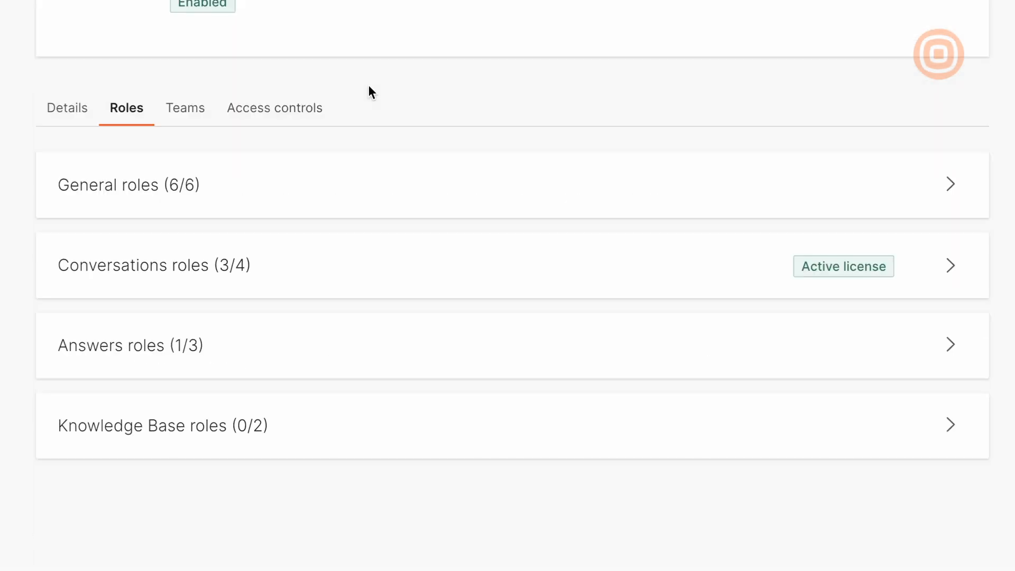
{"action": "left_click", "coordinate": [310, 267]}
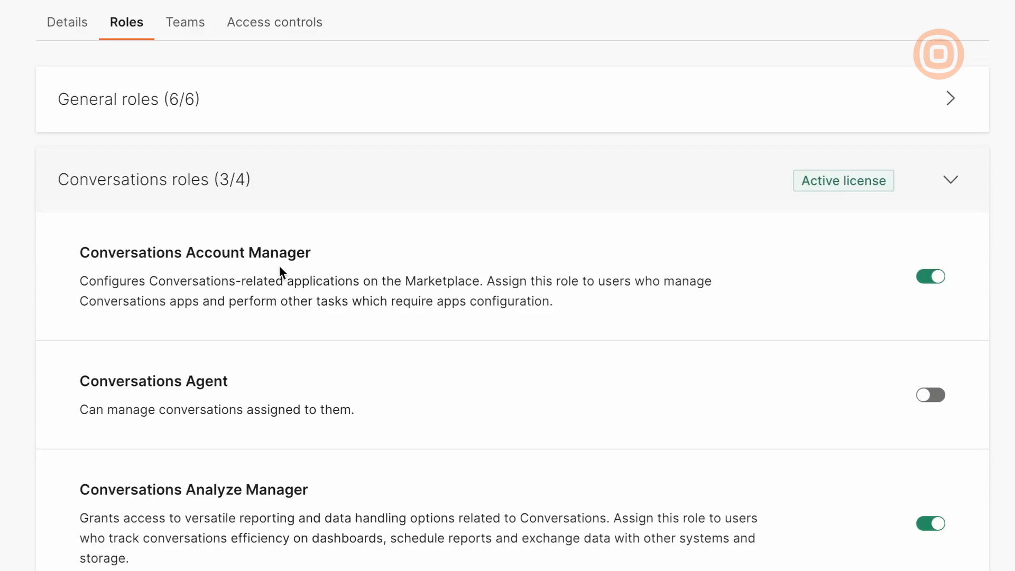
{"action": "scroll", "coordinate": [80, 235], "scroll_direction": "down", "scroll_amount": 3}
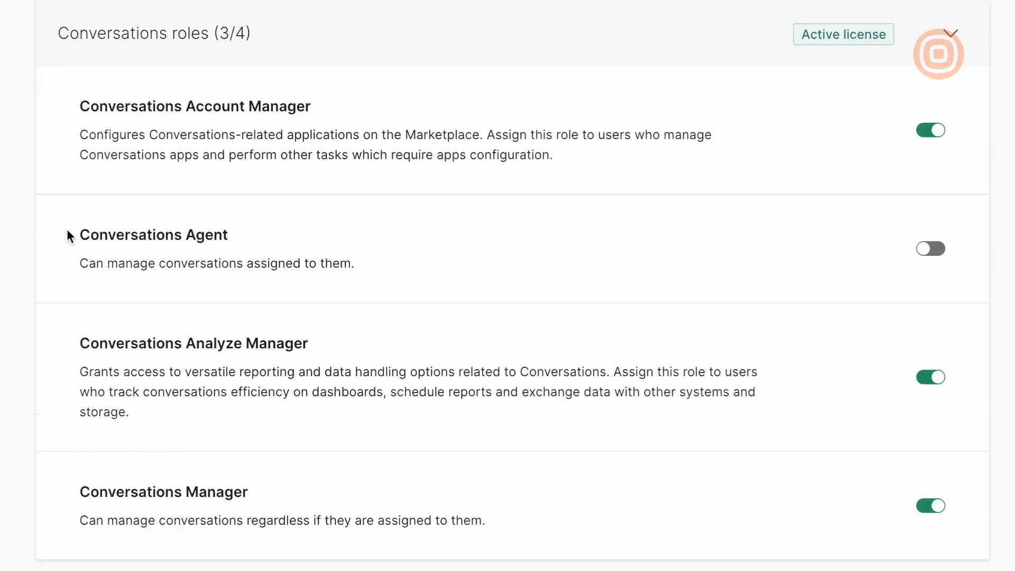
{"action": "scroll", "coordinate": [66, 229], "scroll_direction": "down", "scroll_amount": 2}
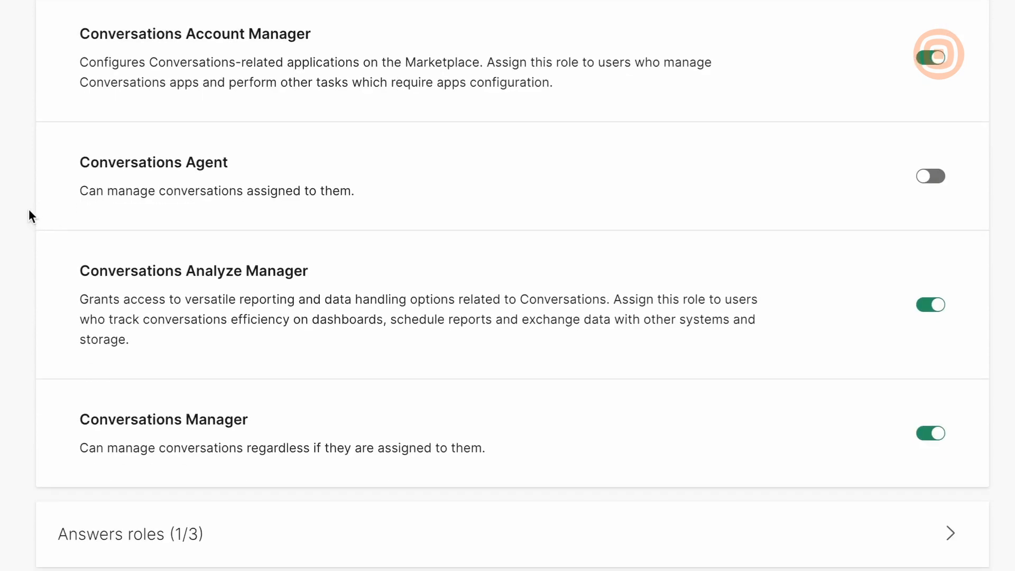
{"action": "scroll", "coordinate": [29, 208], "scroll_direction": "down", "scroll_amount": 4}
{"action": "scroll", "coordinate": [27, 209], "scroll_direction": "up", "scroll_amount": 2}
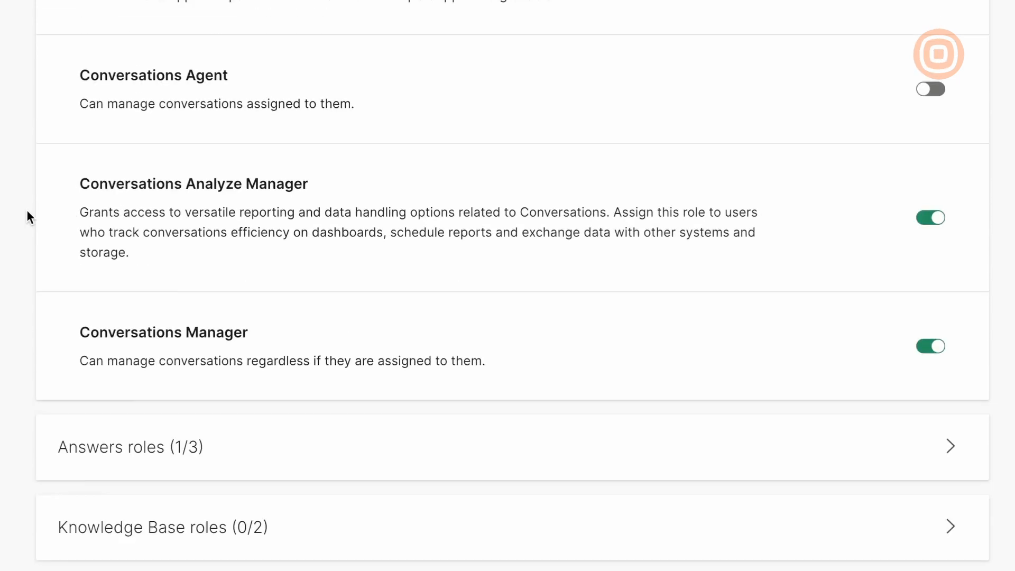
{"action": "scroll", "coordinate": [26, 211], "scroll_direction": "up", "scroll_amount": 2}
{"action": "left_click", "coordinate": [183, 9]}
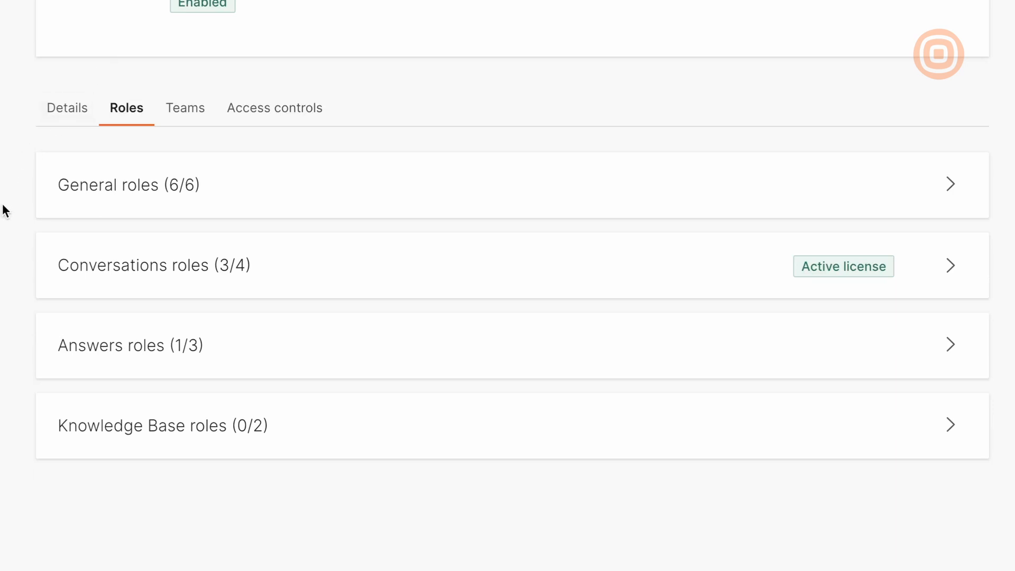
{"action": "scroll", "coordinate": [3, 211], "scroll_direction": "up", "scroll_amount": 1}
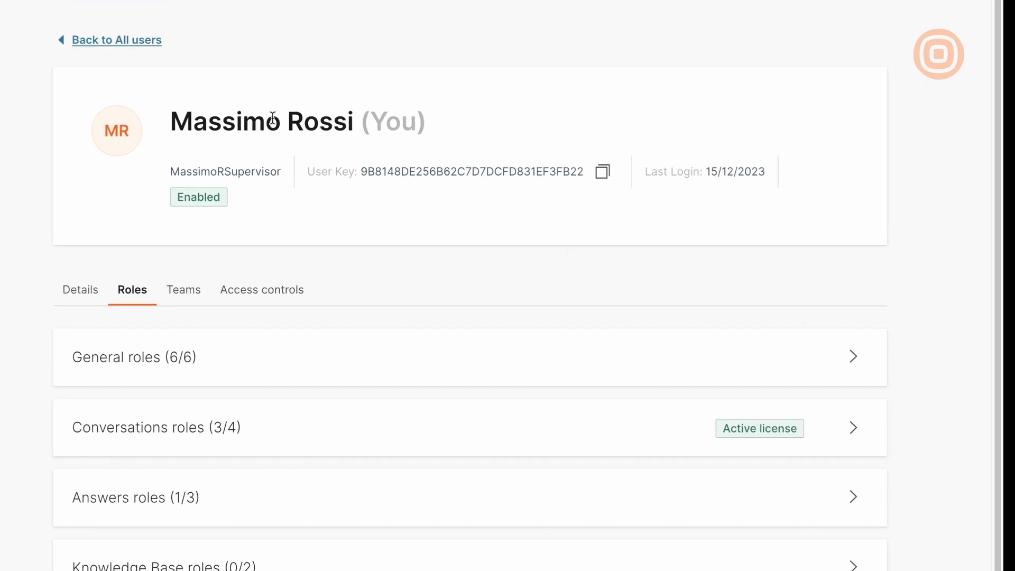
Return to all users and start a new user with NEW USER.
{"action": "left_click", "coordinate": [139, 46]}
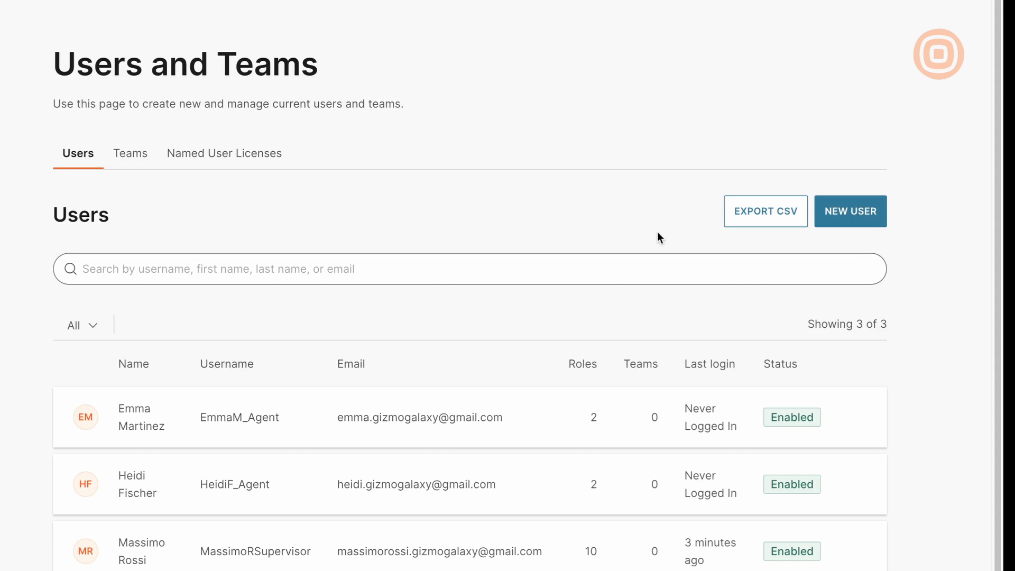
{"action": "left_click", "coordinate": [851, 214]}
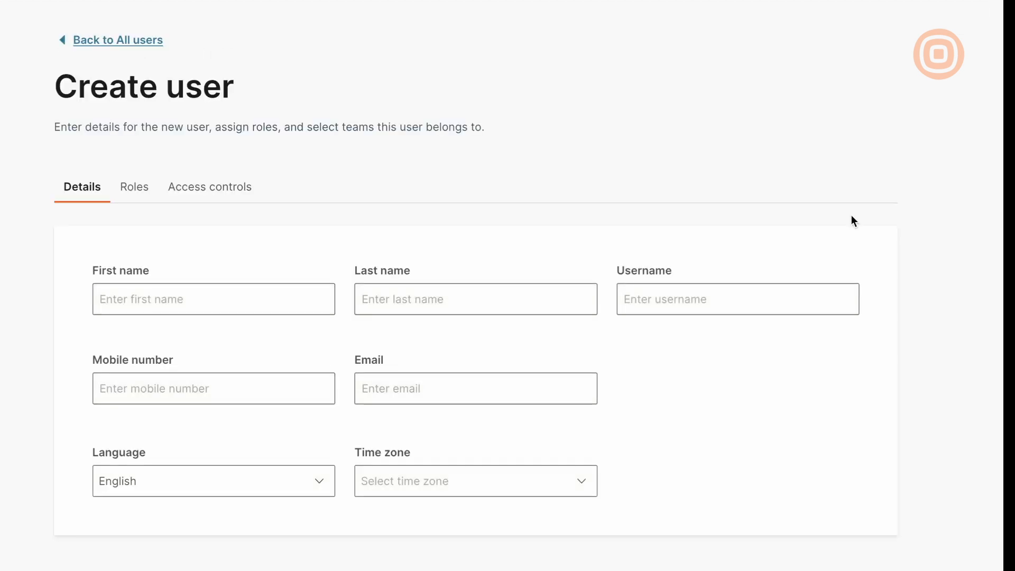
Enter the new user's first name, last name, username and e-mail address.
{"action": "left_click", "coordinate": [284, 298]}
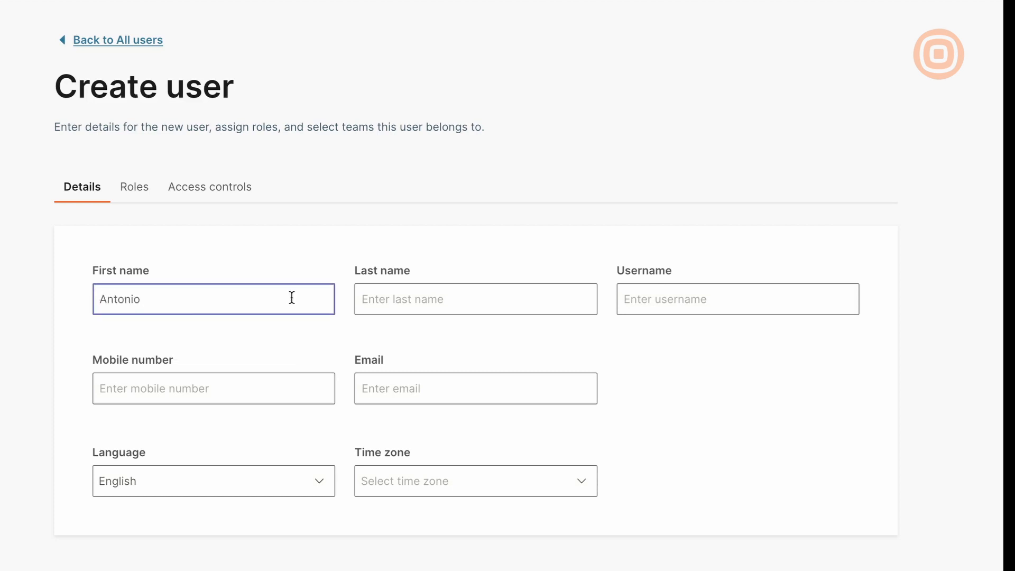
{"action": "left_click", "coordinate": [376, 298]}
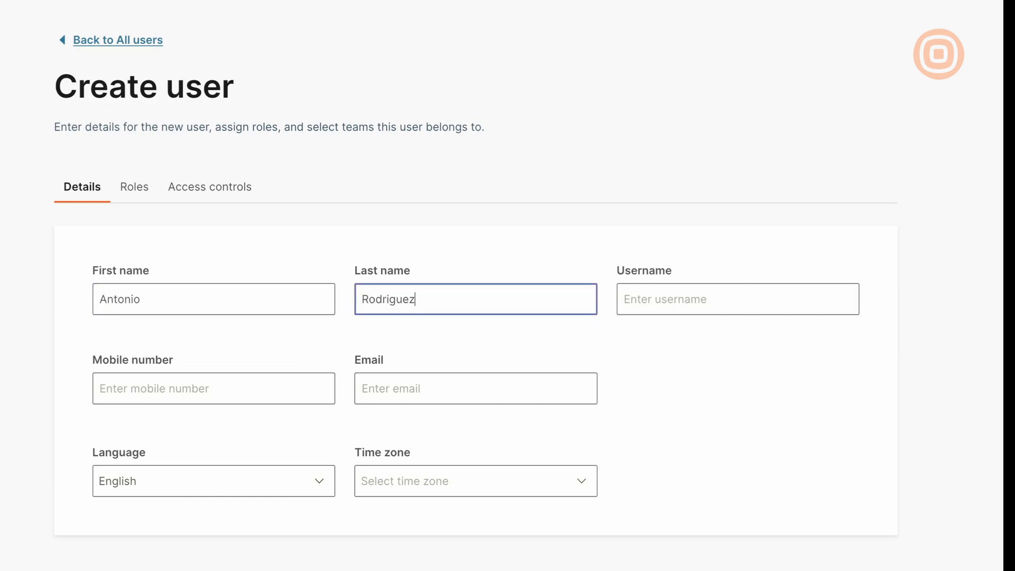
{"action": "left_click", "coordinate": [641, 300]}
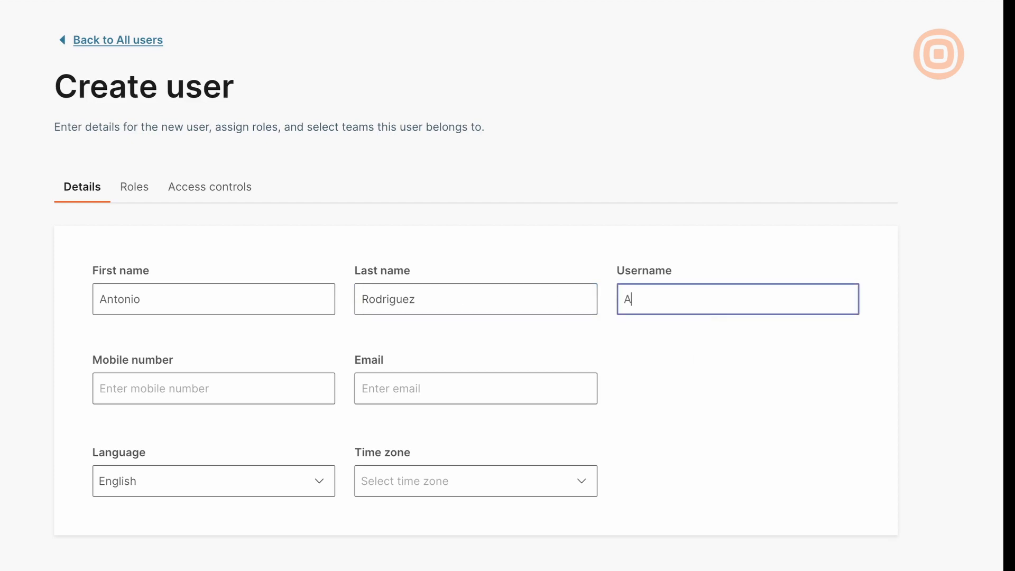
{"action": "left_click", "coordinate": [269, 397]}
{"action": "left_click", "coordinate": [407, 388]}
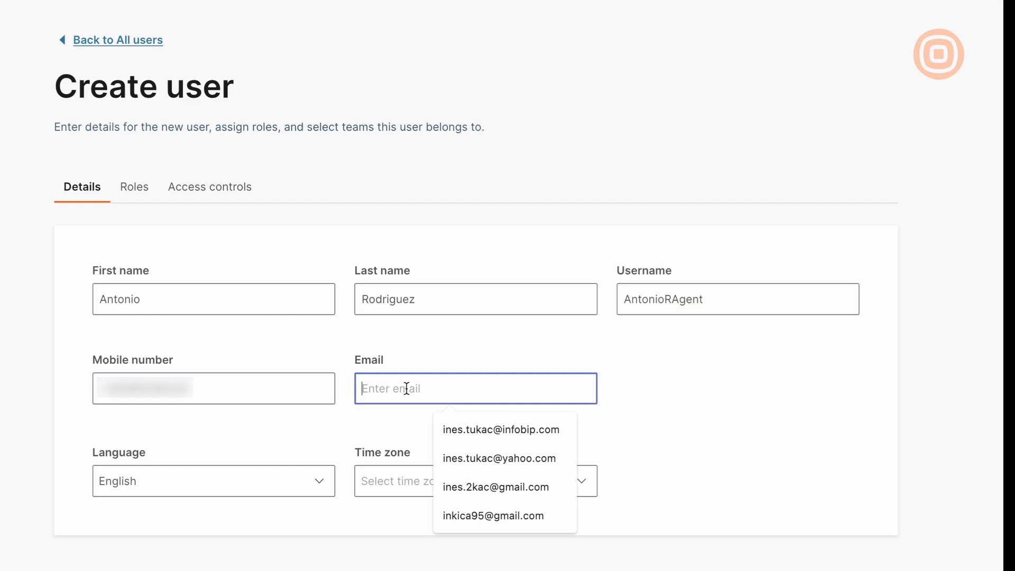
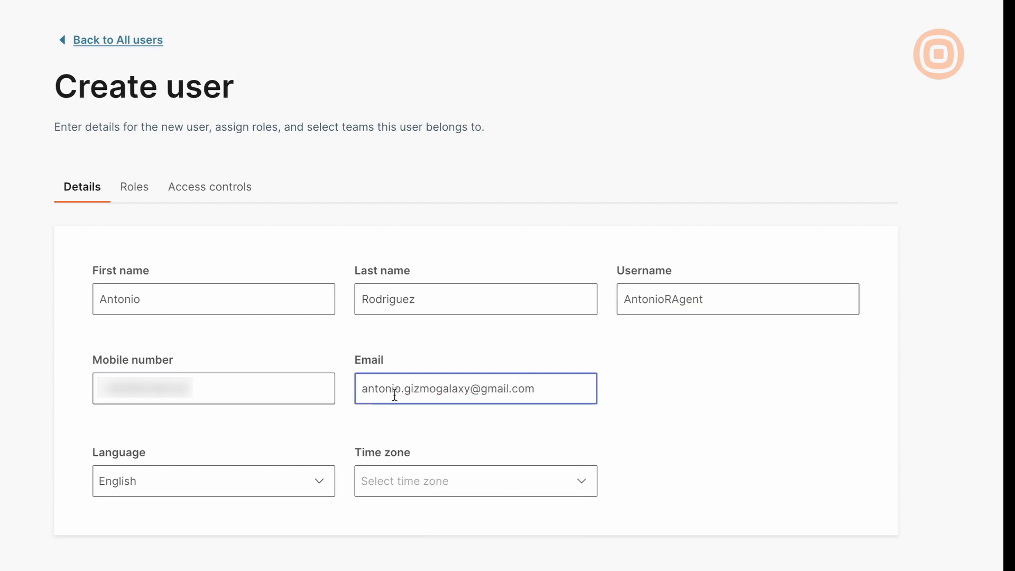
Set the time zone to Colombia / Bogota (COT) and go to the Roles tab.
{"action": "left_click", "coordinate": [416, 471]}
{"action": "type", "text": "bogota"}
{"action": "left_click", "coordinate": [415, 461]}
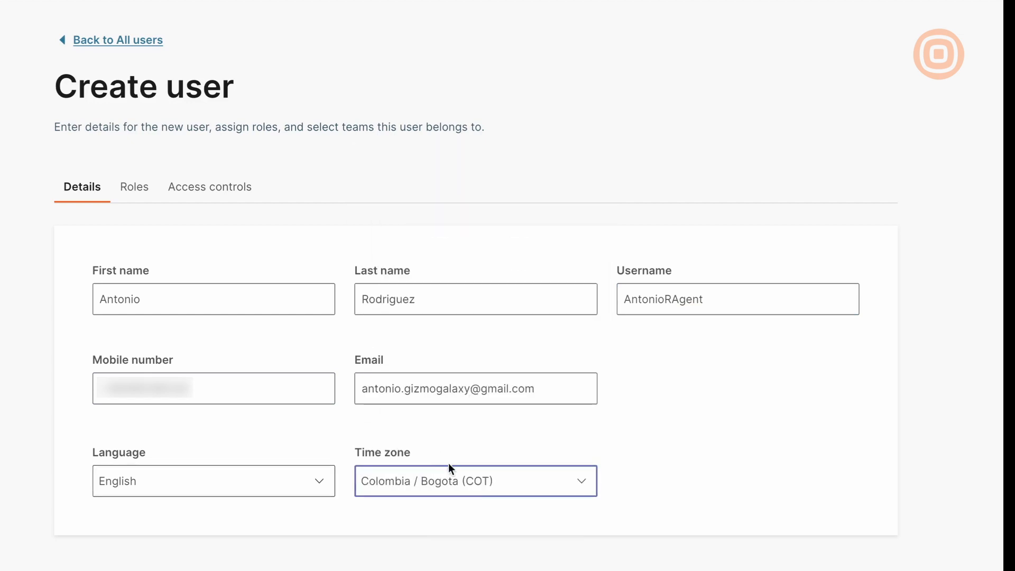
{"action": "left_click", "coordinate": [518, 548]}
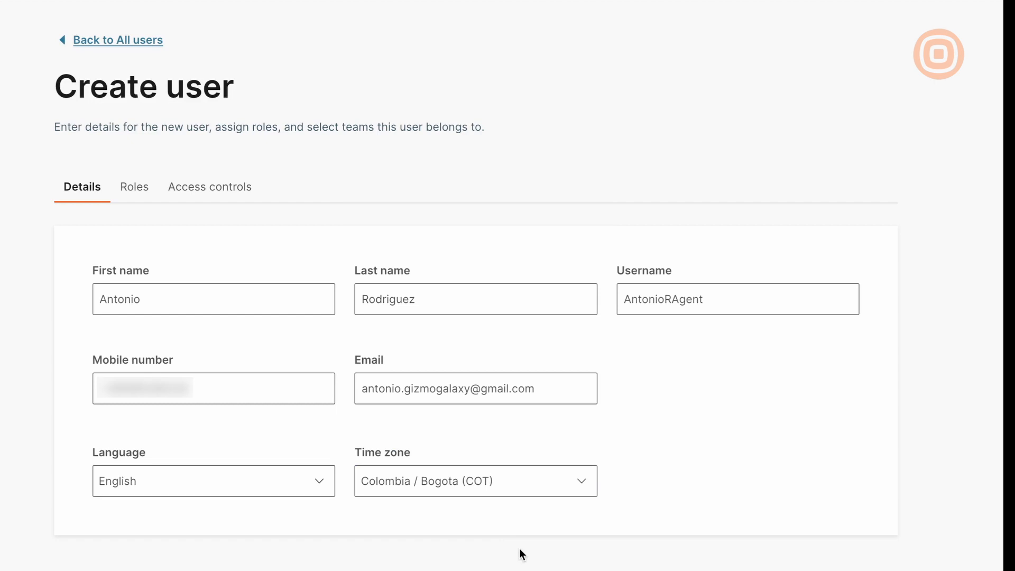
{"action": "left_click", "coordinate": [143, 195]}
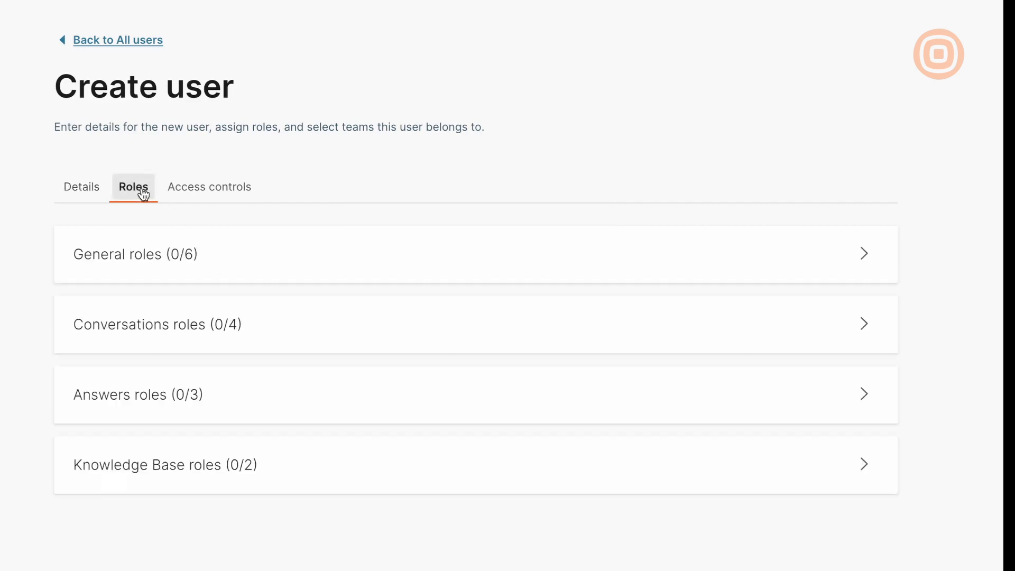
Grant the new user the People Manager role under General roles.
{"action": "left_click", "coordinate": [239, 255]}
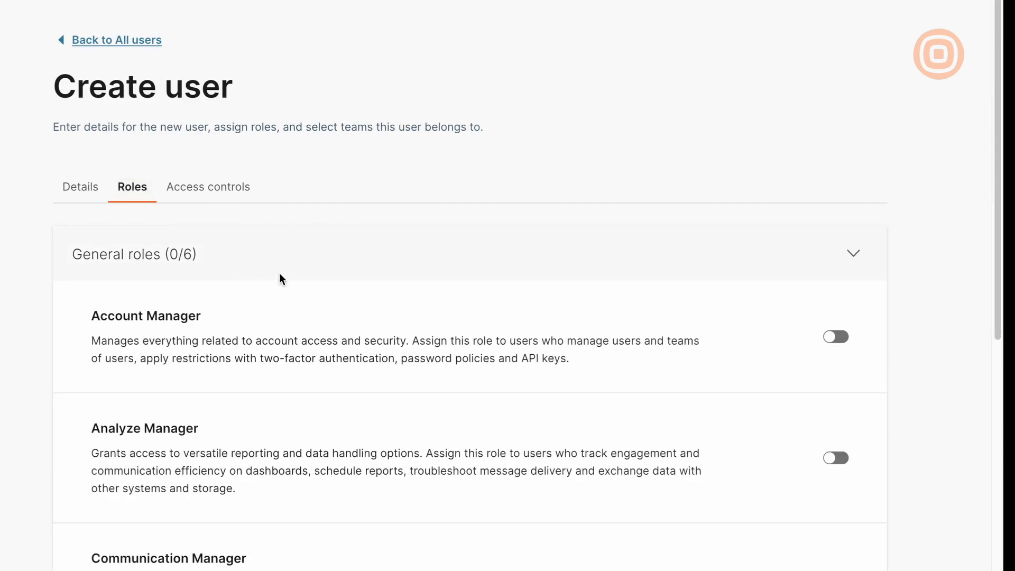
{"action": "scroll", "coordinate": [349, 334], "scroll_direction": "down", "scroll_amount": 10}
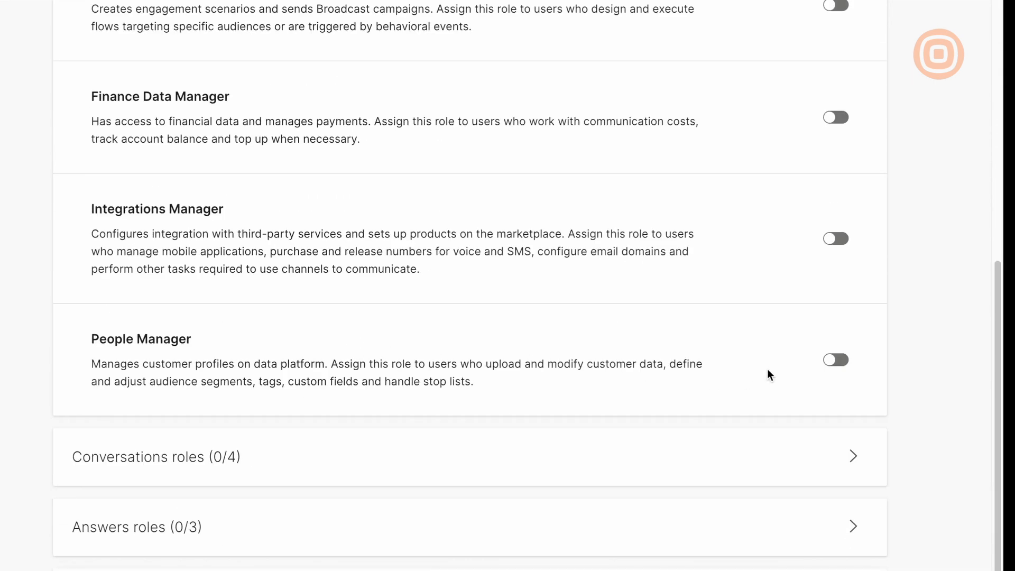
{"action": "left_click", "coordinate": [841, 365]}
{"action": "scroll", "coordinate": [459, 344], "scroll_direction": "up", "scroll_amount": 9}
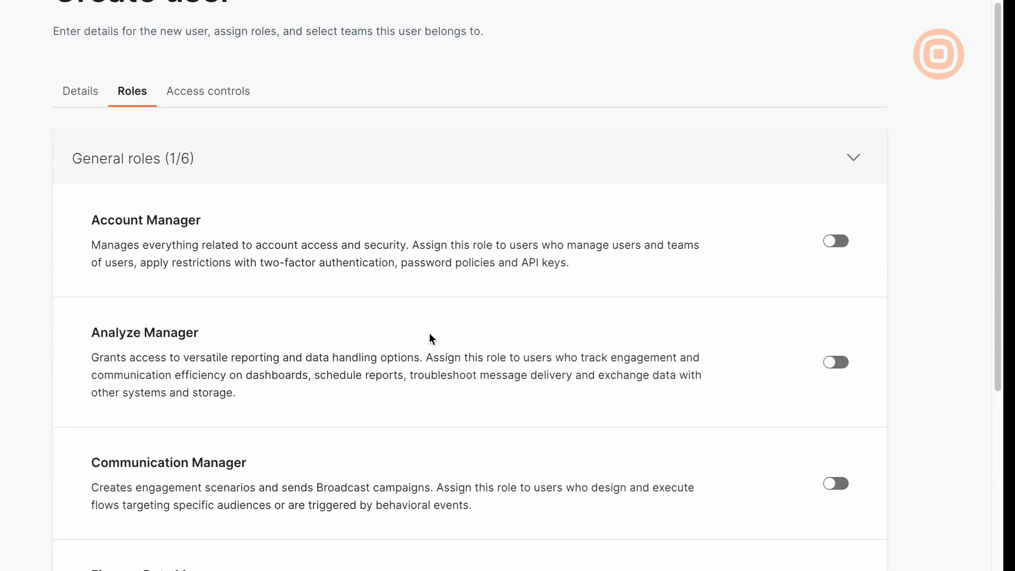
{"action": "left_click", "coordinate": [190, 149]}
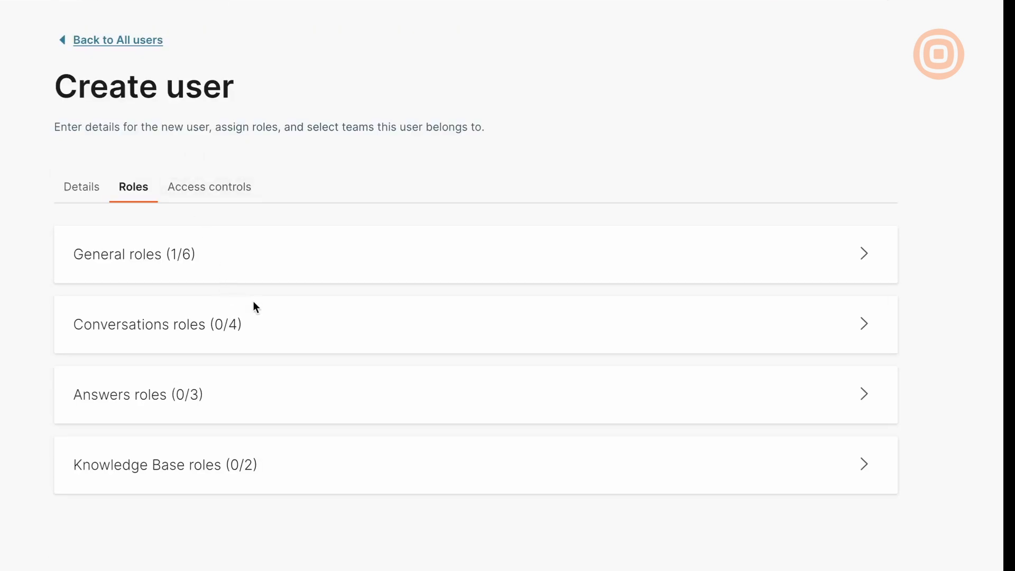
Grant the Conversations Agent role and save the new user.
{"action": "left_click", "coordinate": [300, 323]}
{"action": "scroll", "coordinate": [302, 325], "scroll_direction": "down", "scroll_amount": 5}
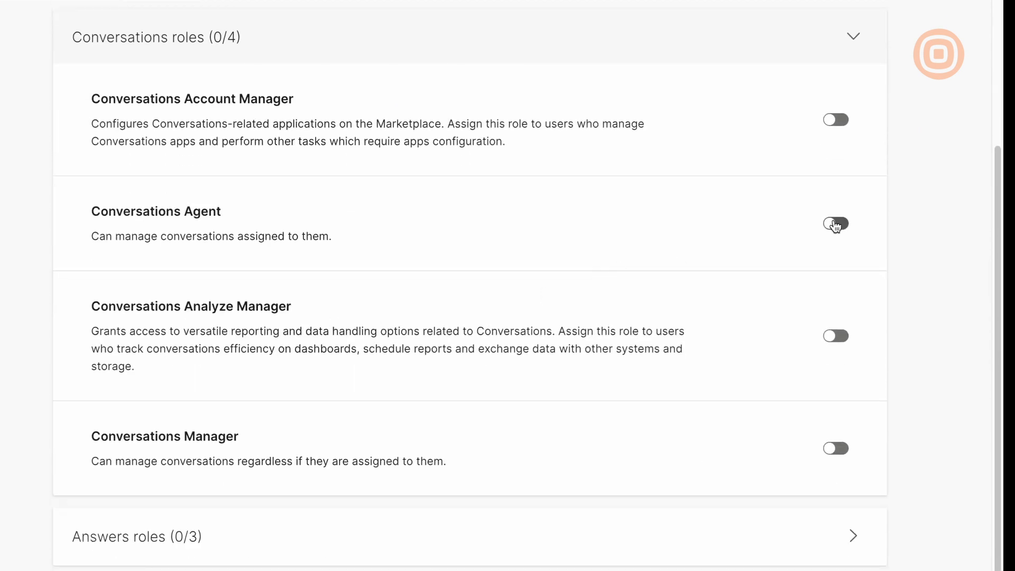
{"action": "left_click", "coordinate": [836, 225]}
{"action": "scroll", "coordinate": [800, 307], "scroll_direction": "down", "scroll_amount": 2}
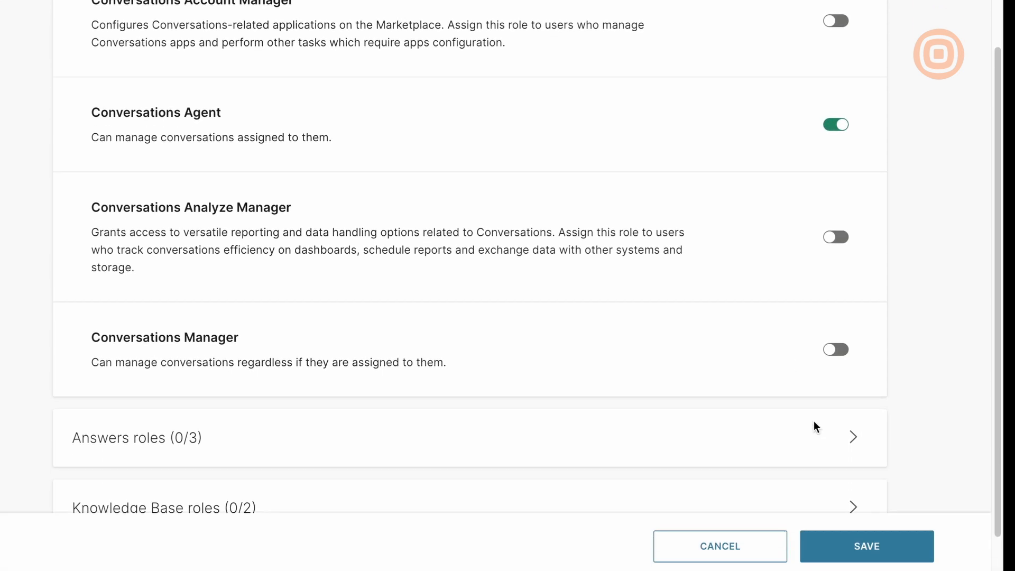
{"action": "scroll", "coordinate": [814, 421], "scroll_direction": "down", "scroll_amount": 1}
{"action": "left_click", "coordinate": [860, 546]}
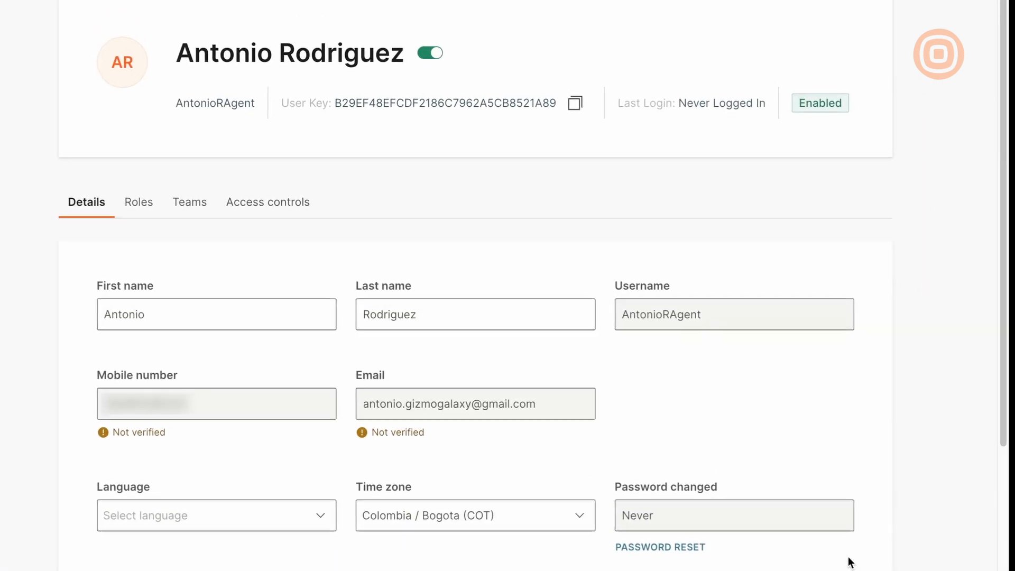
Give the new user a Named User License and go back to the Users list.
{"action": "scroll", "coordinate": [773, 466], "scroll_direction": "down", "scroll_amount": 3}
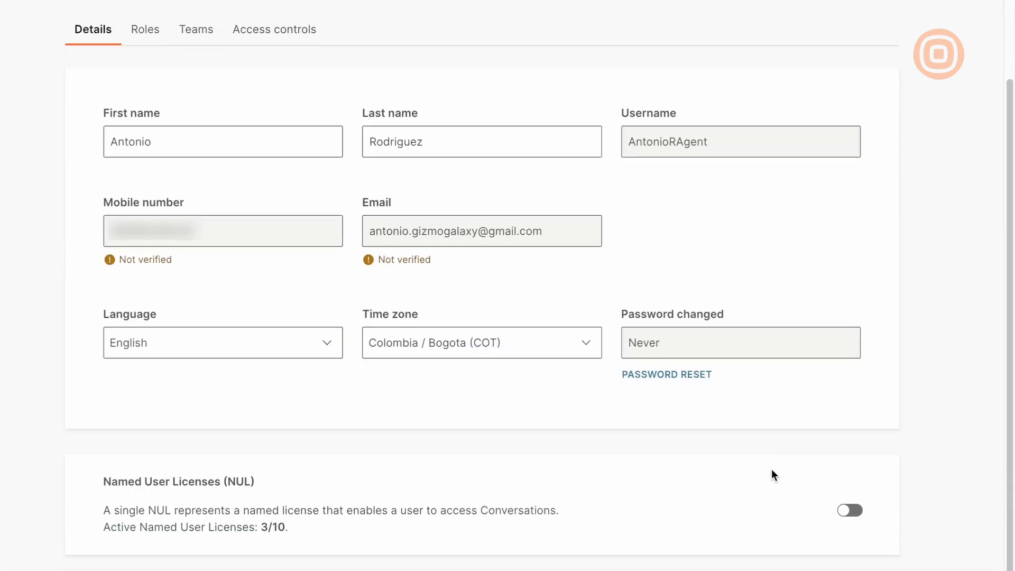
{"action": "left_click", "coordinate": [849, 511]}
{"action": "scroll", "coordinate": [348, 288], "scroll_direction": "up", "scroll_amount": 4}
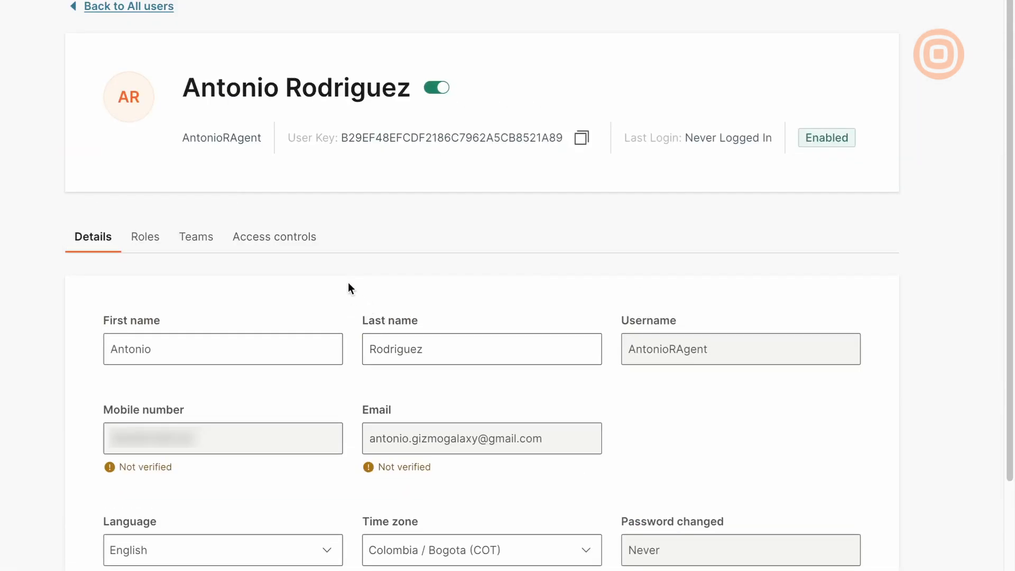
{"action": "left_click", "coordinate": [145, 7]}
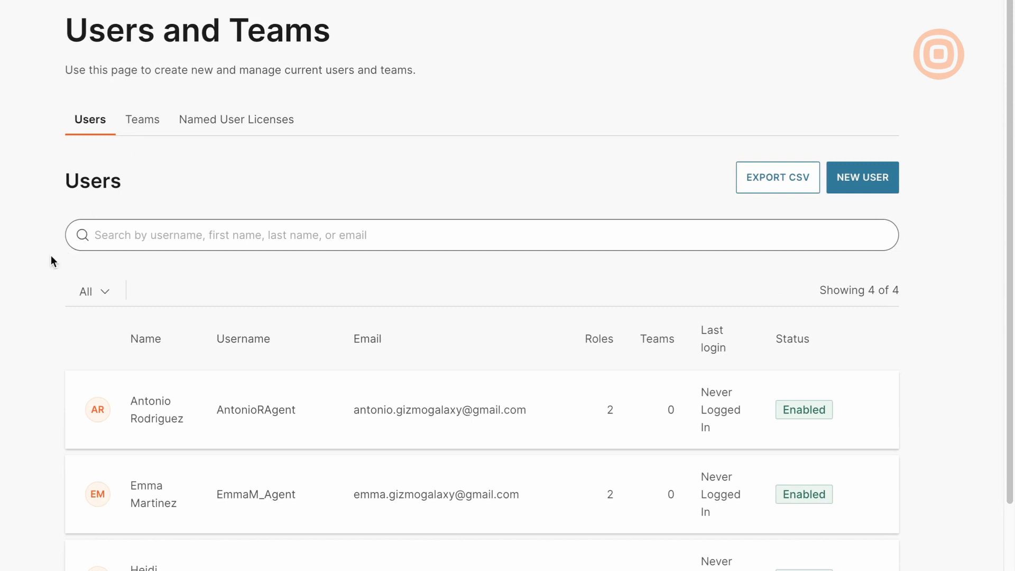